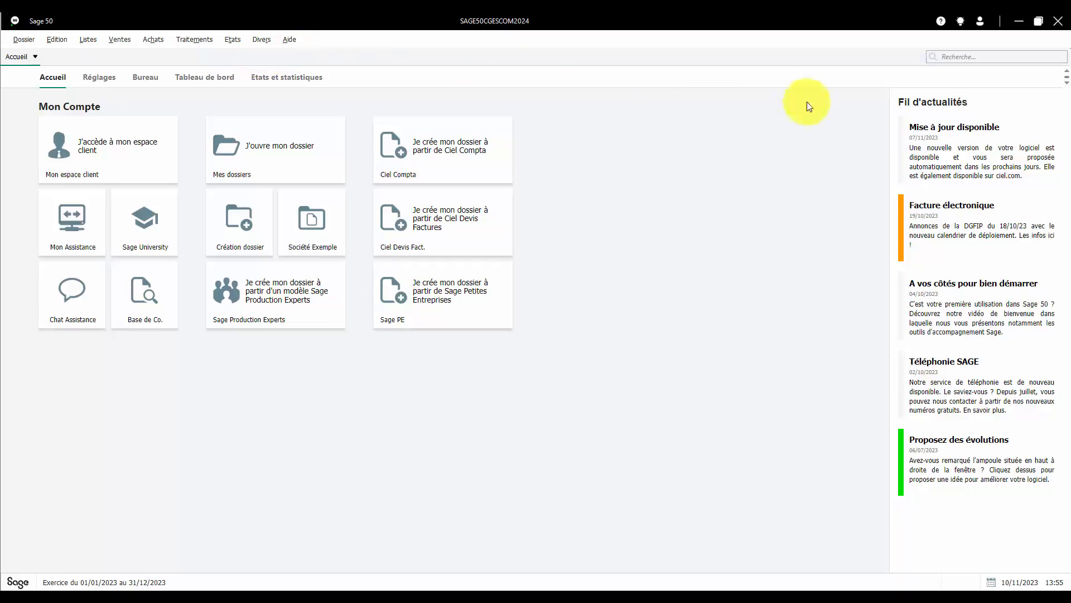
Display the navigation bar on the home screen and add a new group named "Tâche" to it.
right_click(590, 182)
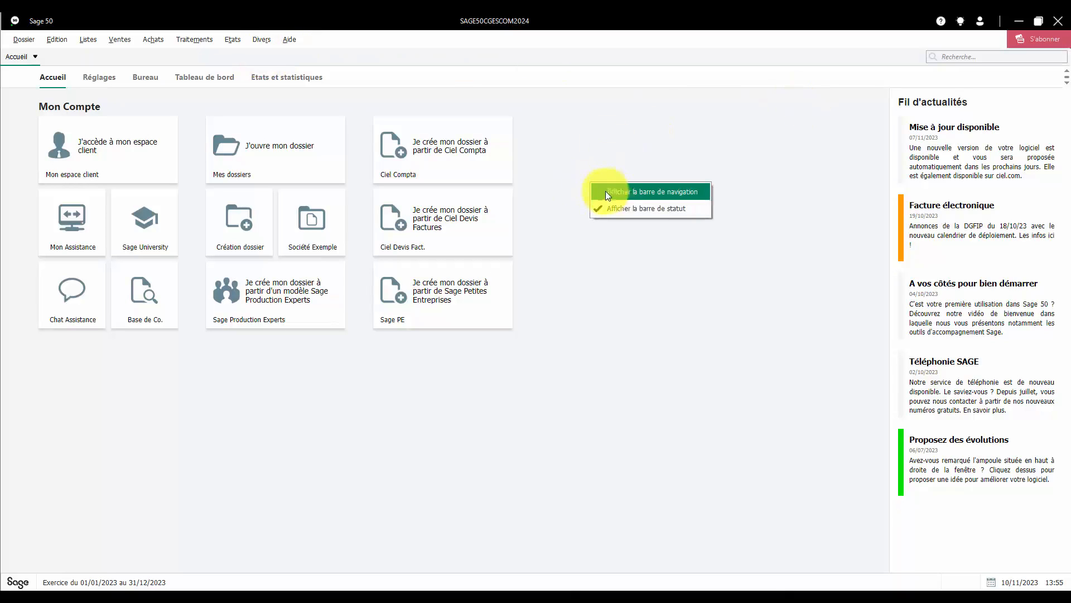
left_click(612, 191)
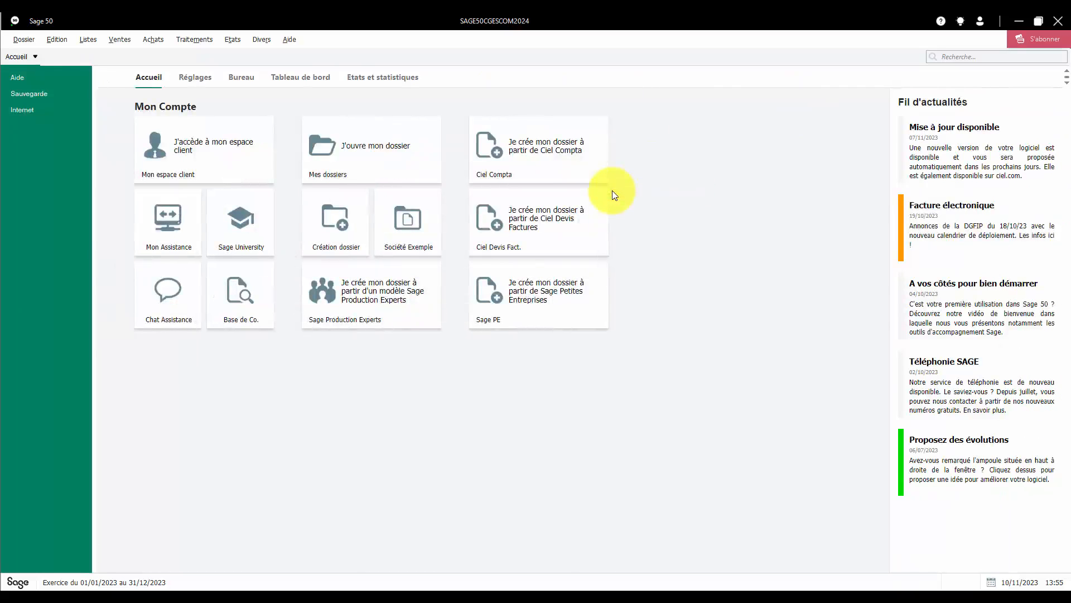
right_click(21, 134)
left_click(41, 141)
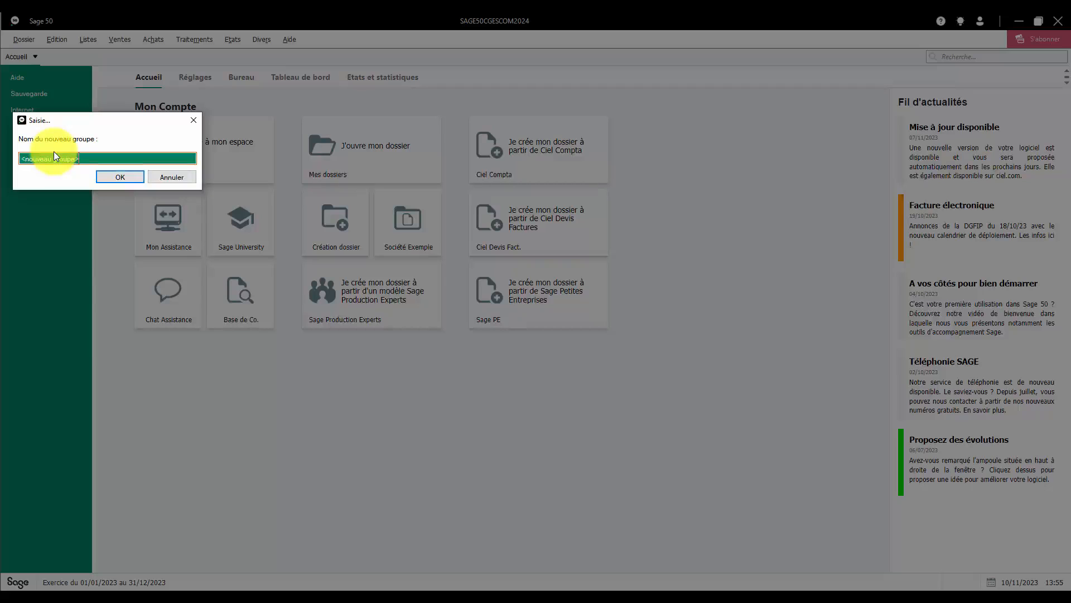
type("Tâc")
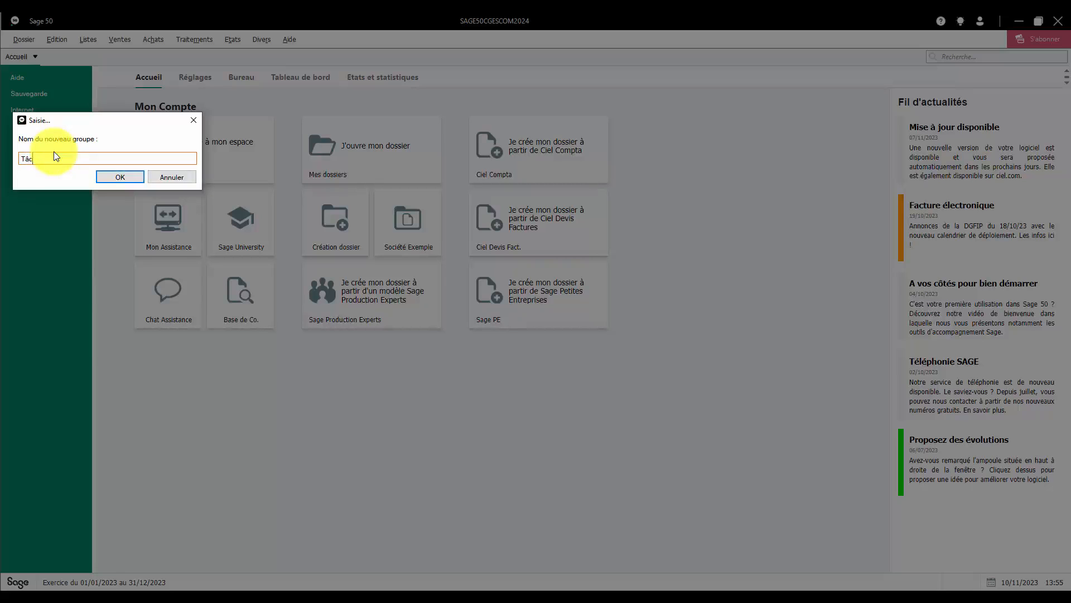
type("he")
left_click(118, 176)
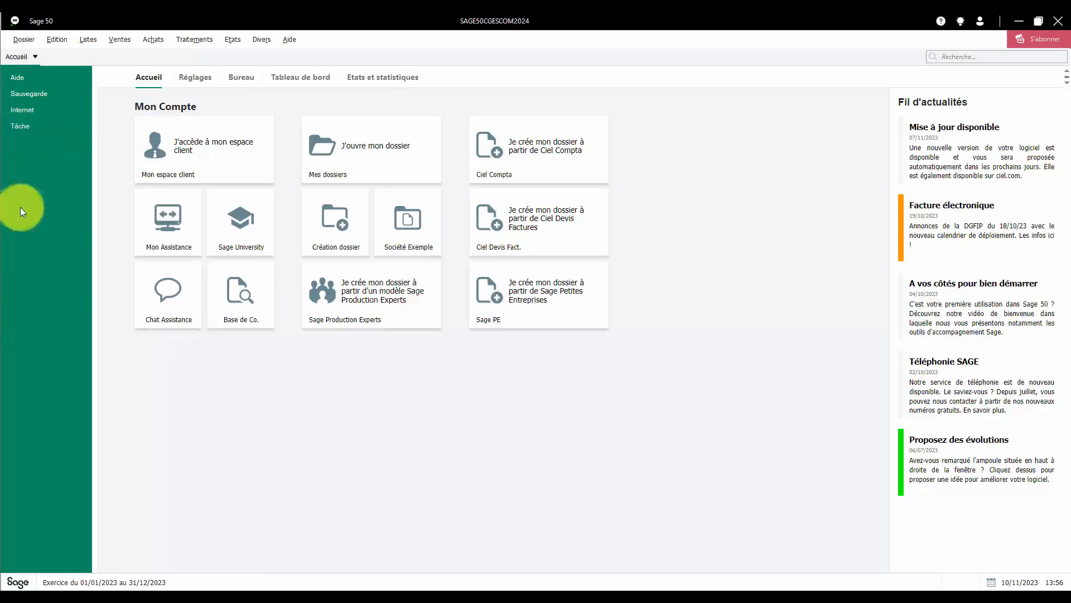
Add the "Créer un article" task from the Articles category to the Tâche group.
right_click(24, 130)
left_click(39, 136)
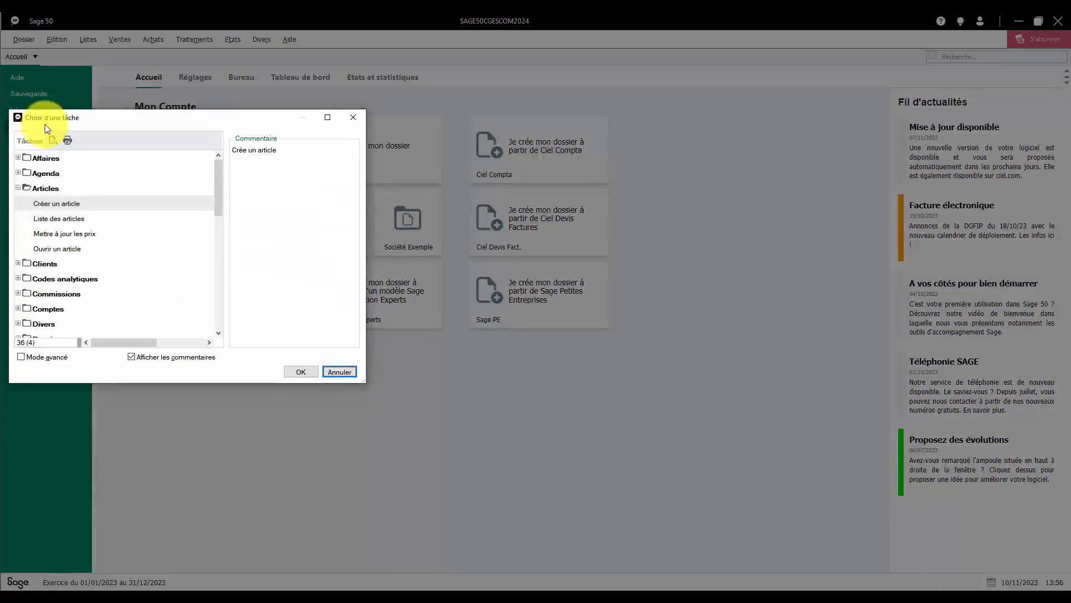
left_click_drag(217, 165, 220, 279)
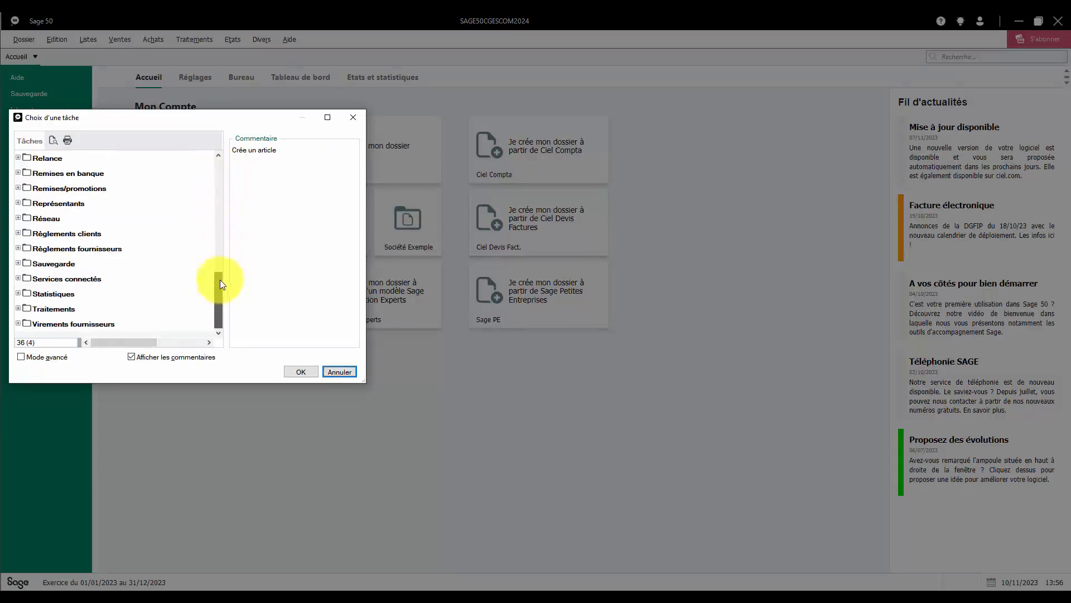
left_click_drag(223, 328, 195, 127)
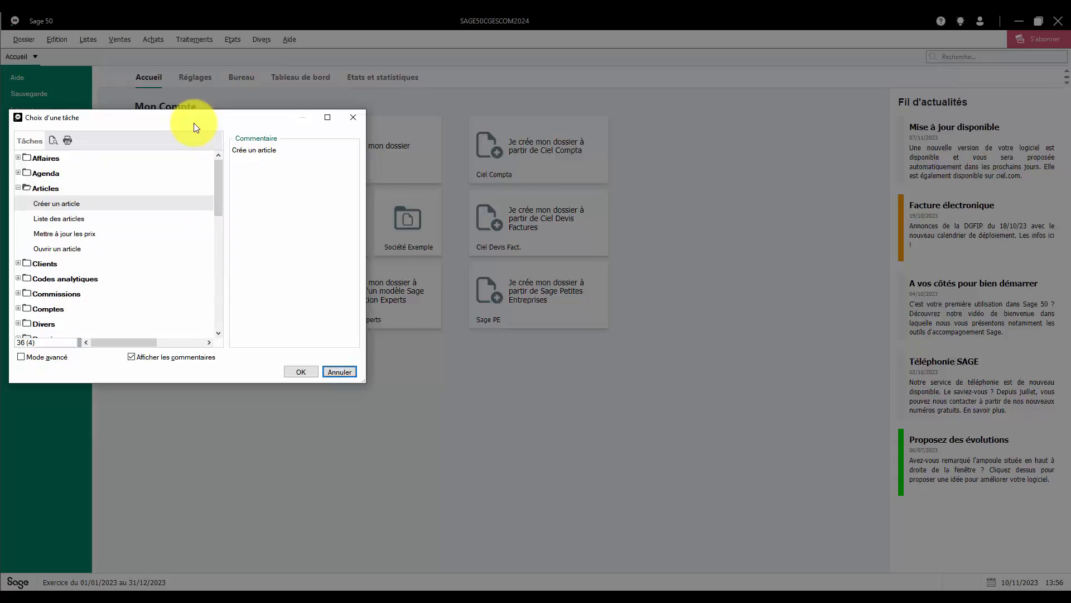
left_click(57, 204)
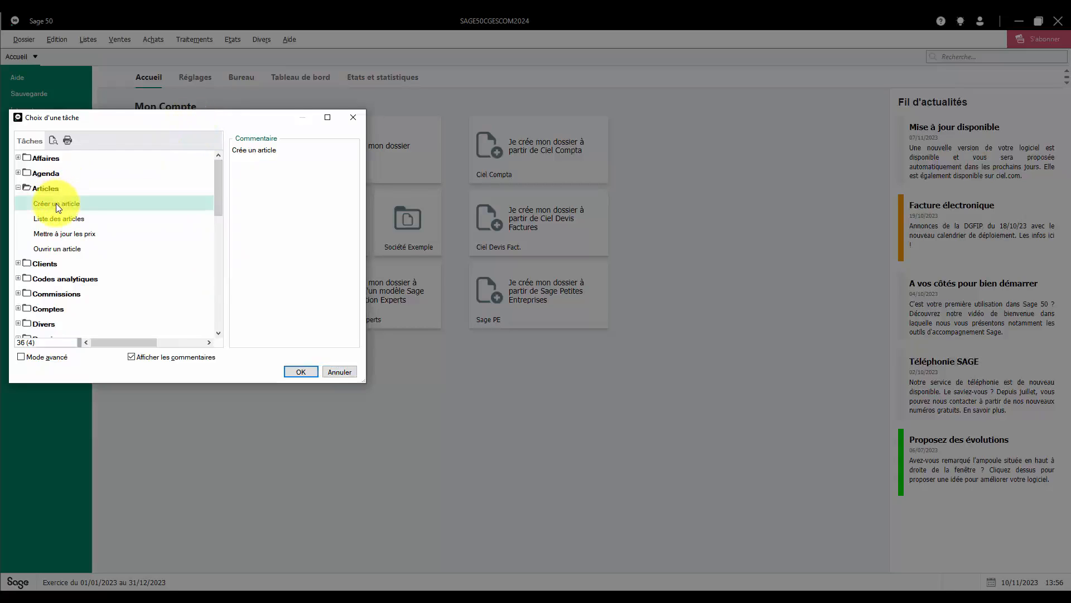
left_click(300, 371)
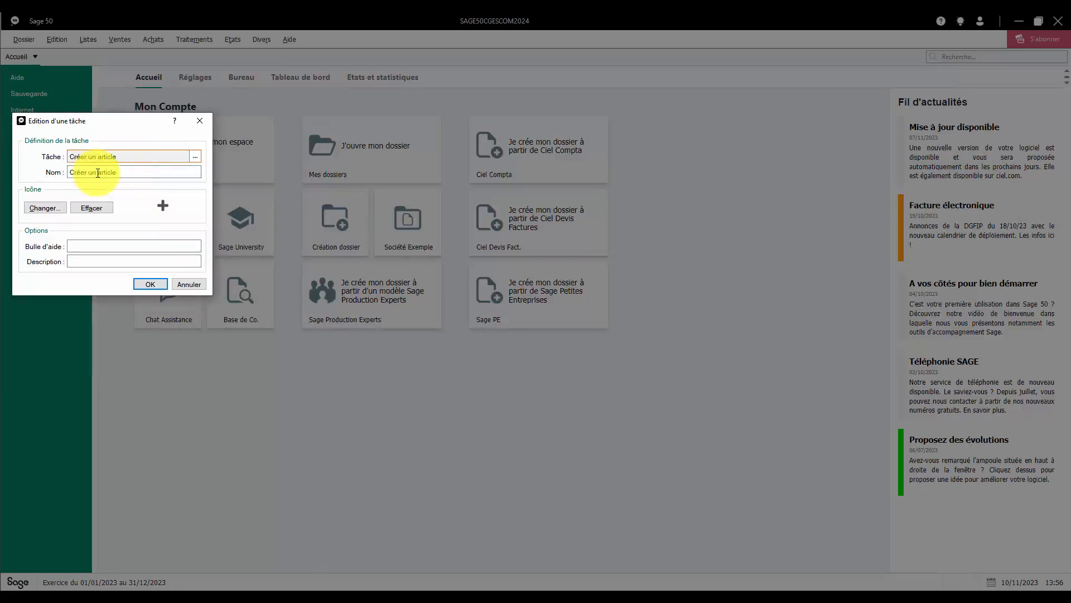
Name the new task "Article" and save its definition in the group.
left_click_drag(99, 173, 19, 162)
key("BackSpace")
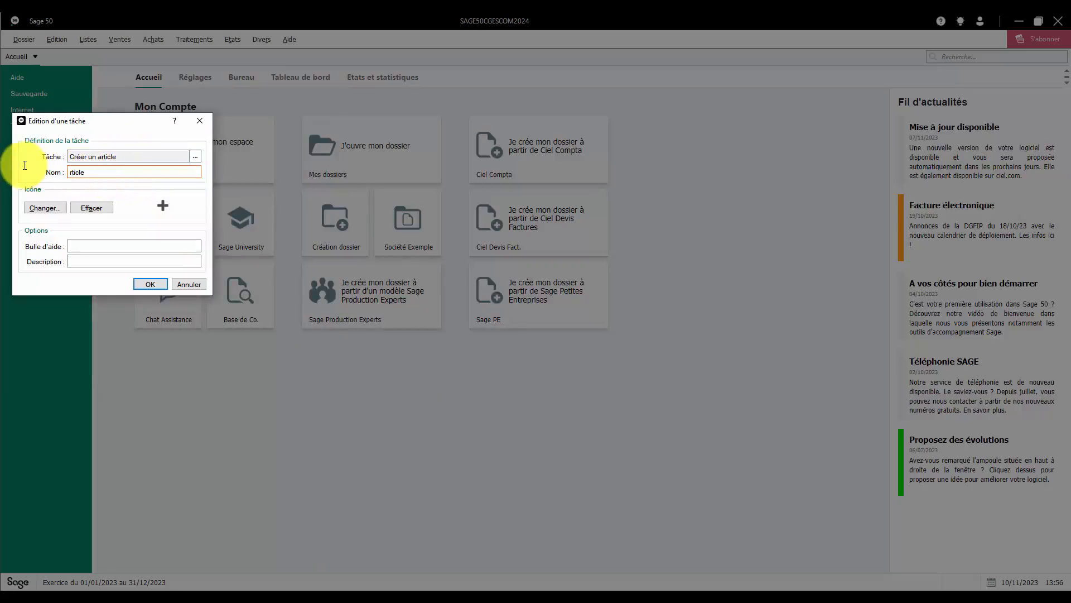
type("A")
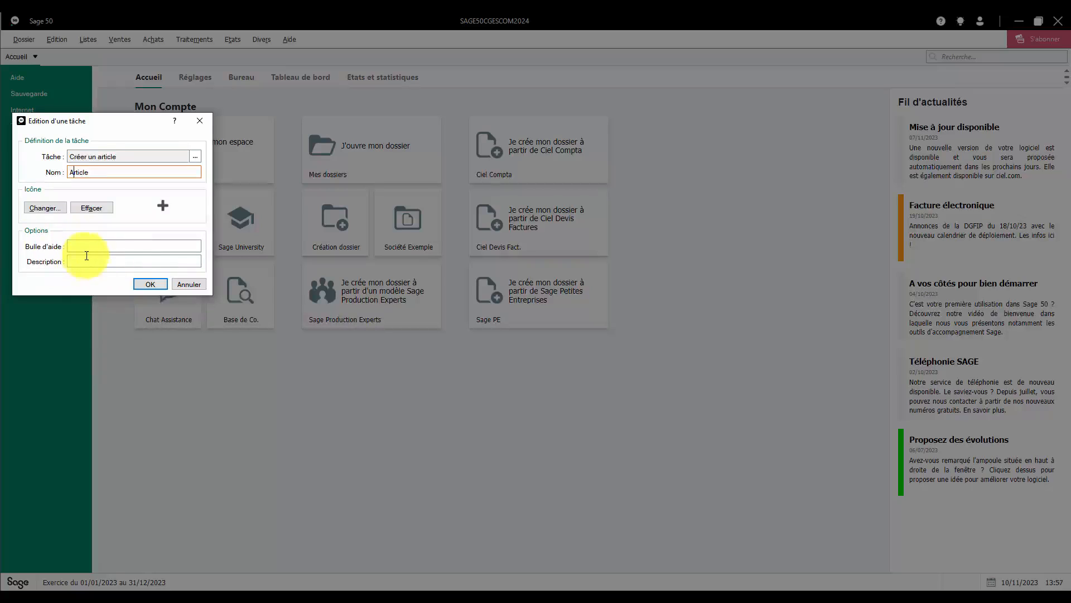
left_click(150, 282)
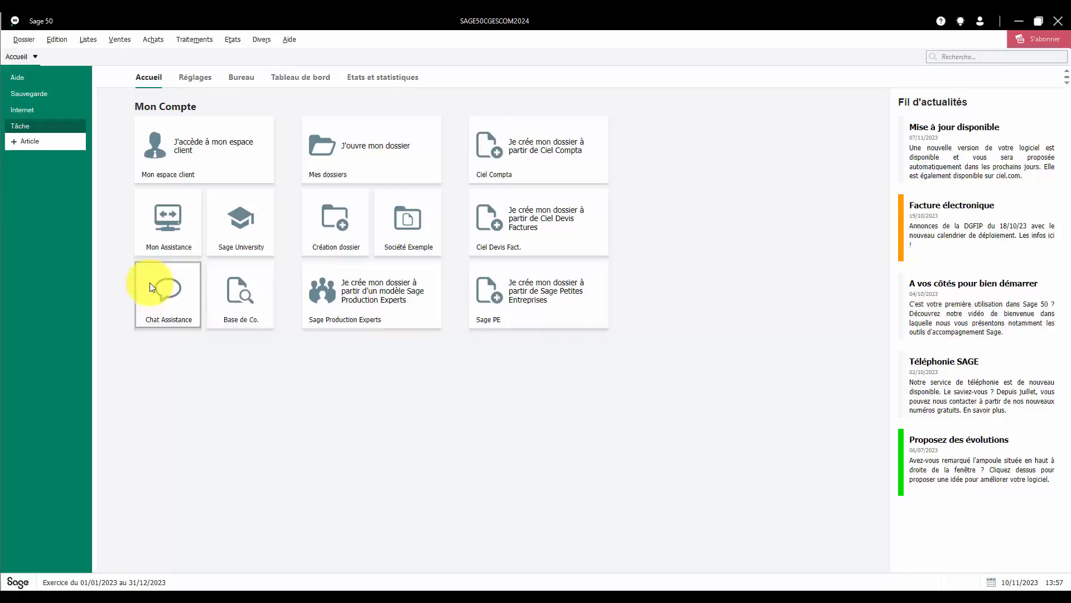
Add the "Créer un client" task from the Clients category to the Tâche group, keeping its default name.
right_click(23, 129)
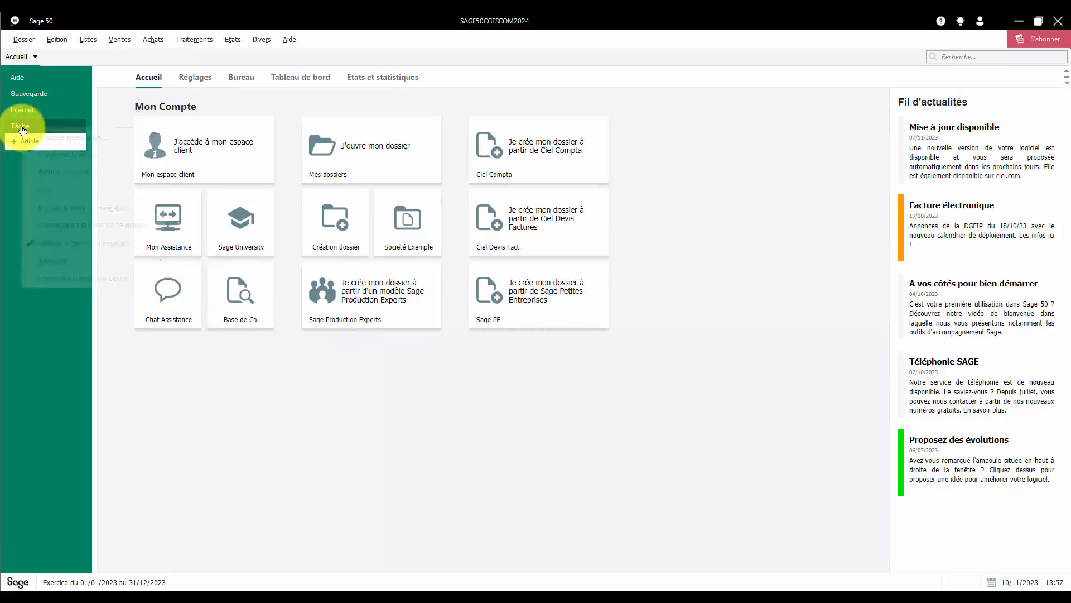
left_click(44, 137)
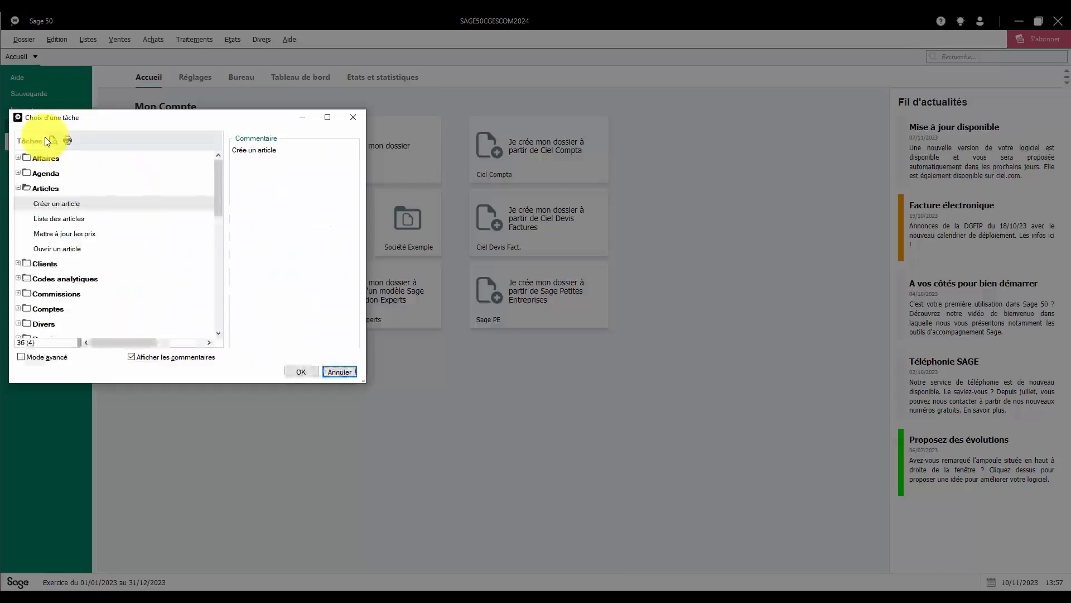
left_click(18, 264)
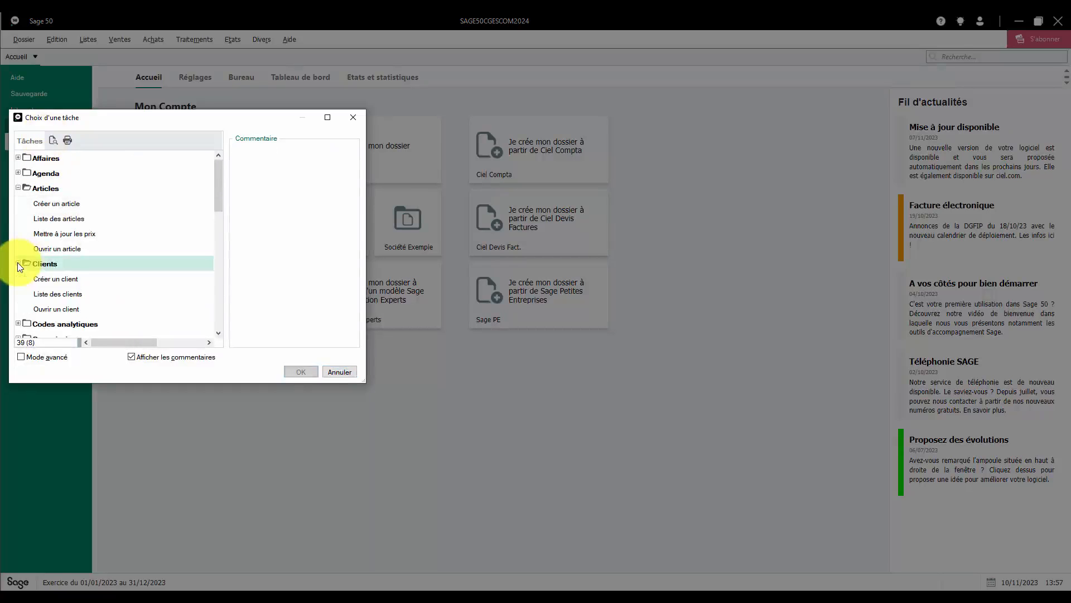
left_click(41, 279)
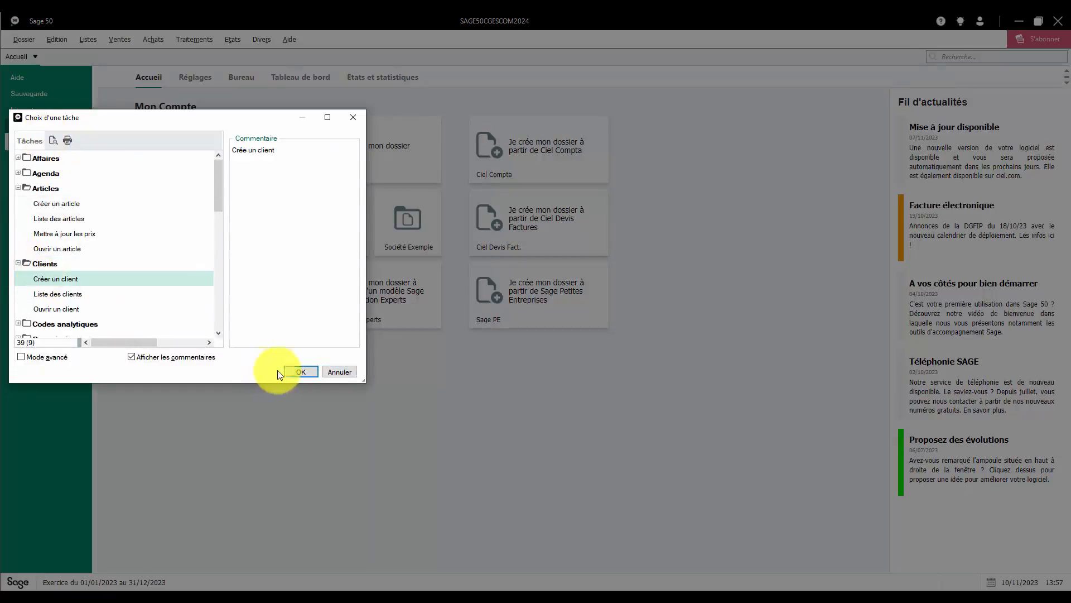
left_click(293, 372)
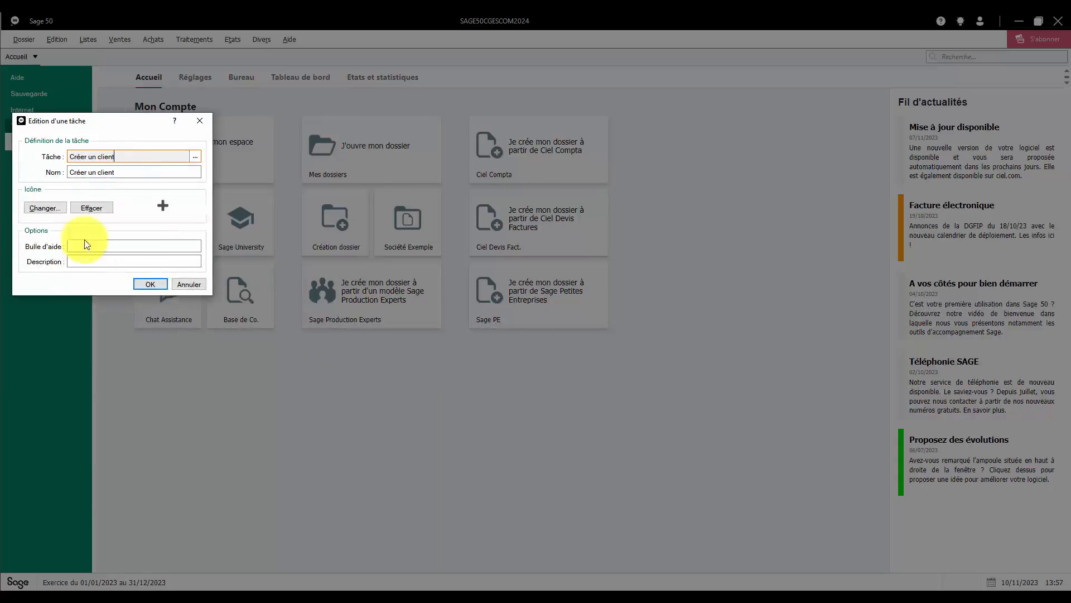
left_click(150, 284)
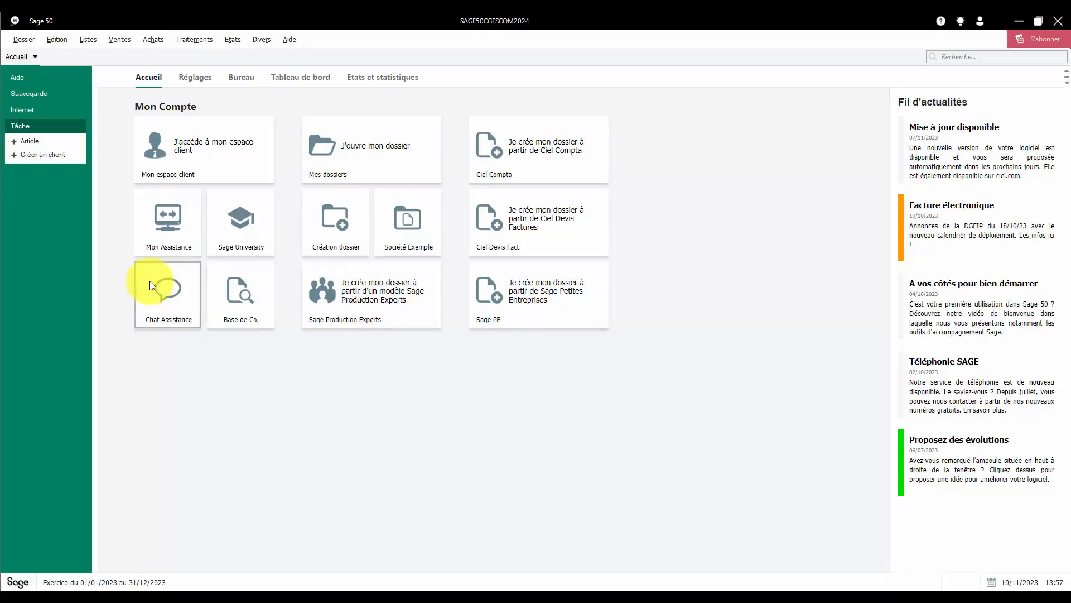
Open the list of supplier purchase orders (Commandes).
left_click(158, 37)
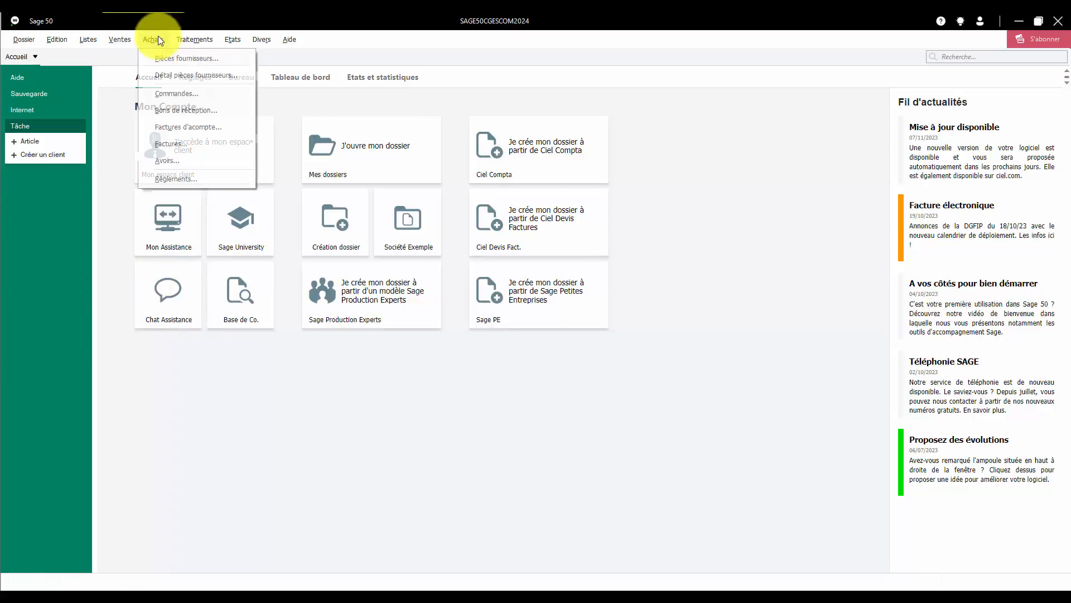
left_click(174, 98)
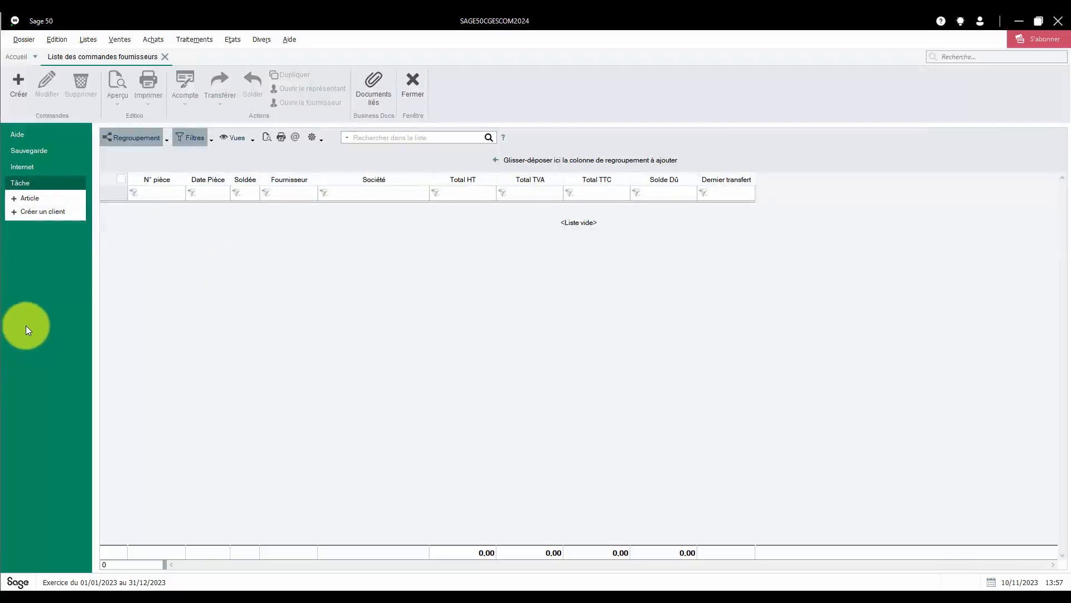
left_click(153, 40)
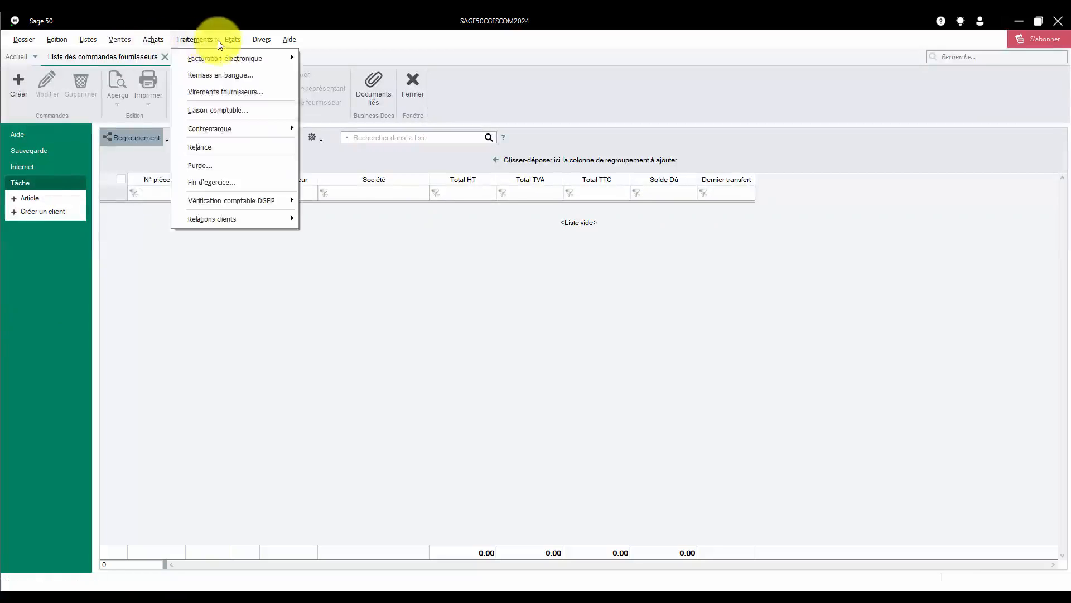
mouse_move(88, 41)
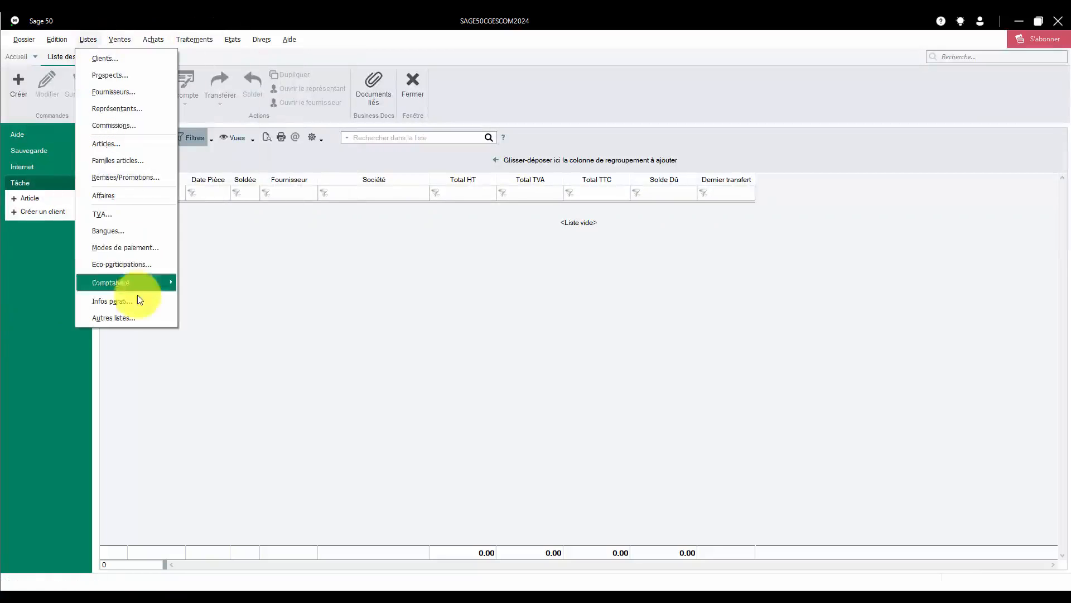
left_click(312, 377)
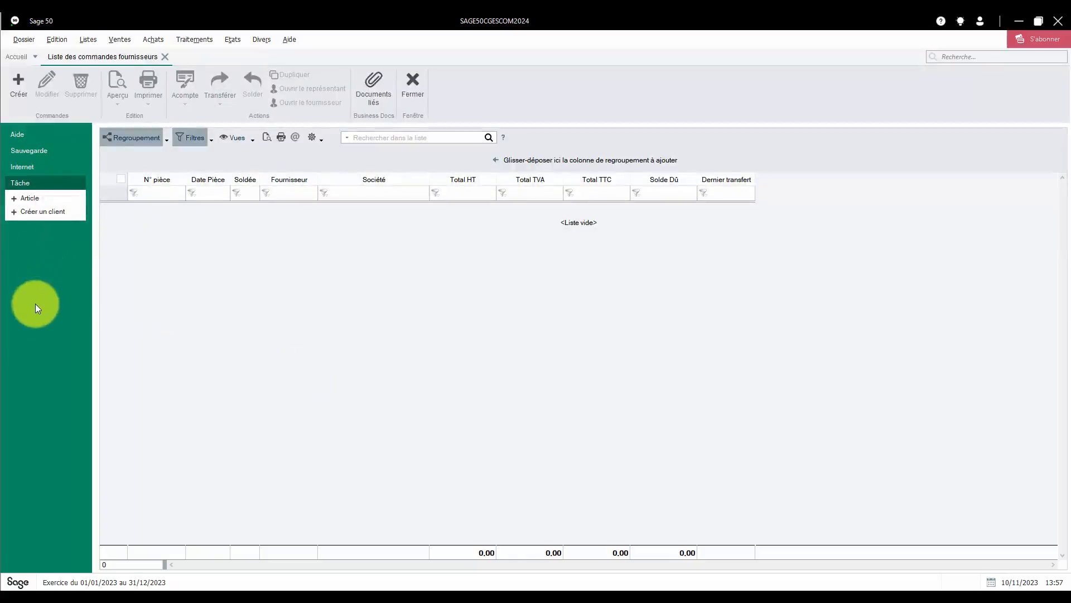
Collapse the navigation bar and expand it again.
right_click(35, 304)
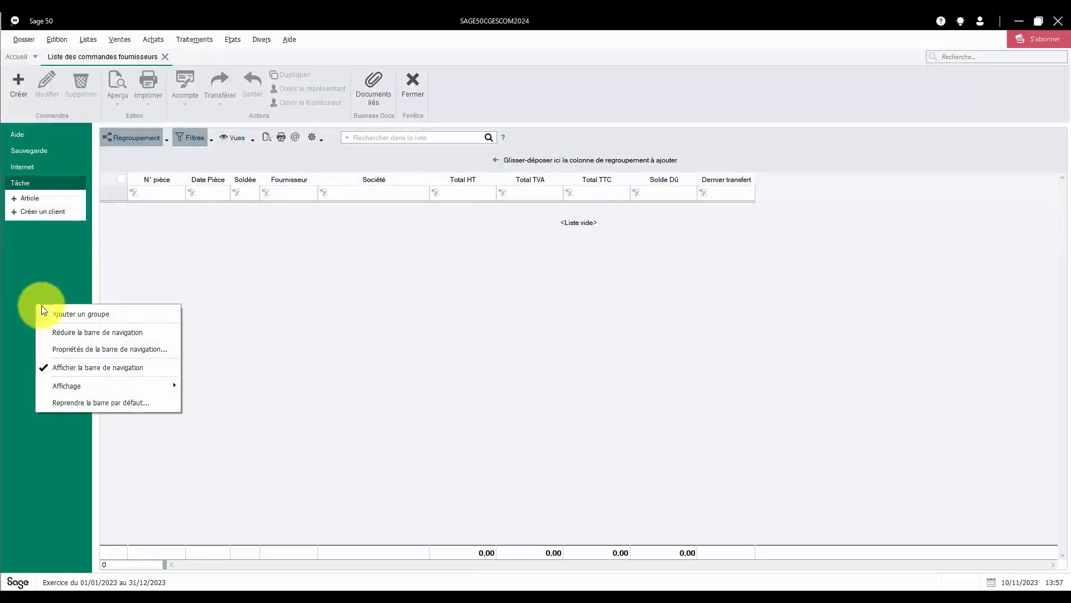
left_click(65, 333)
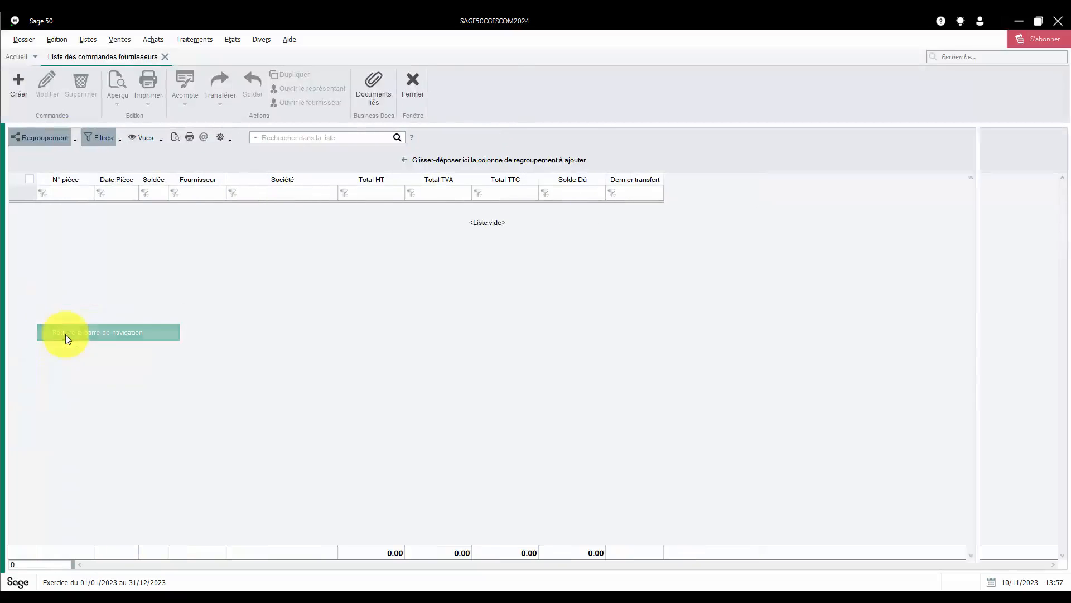
left_click(4, 306)
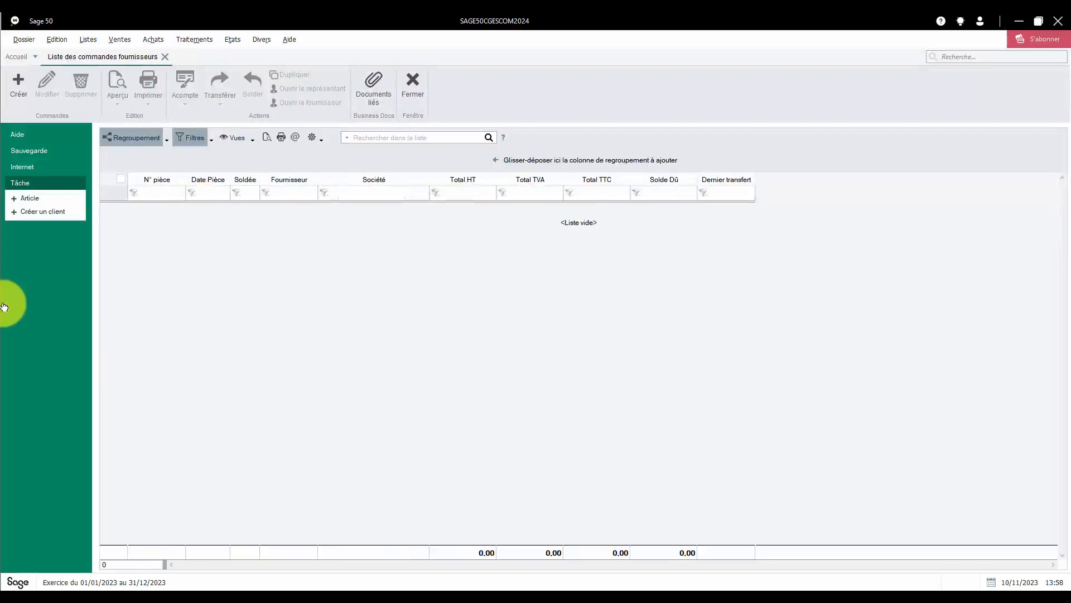